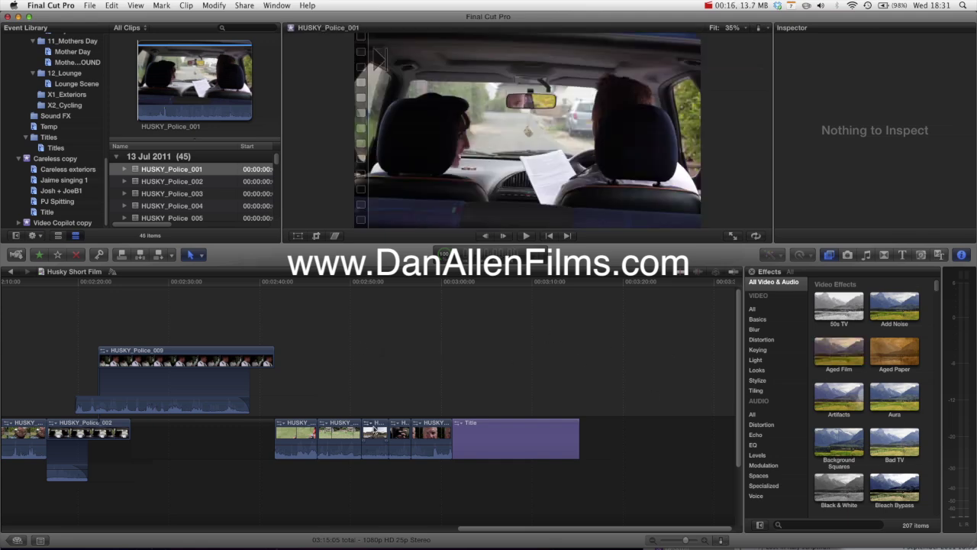
Append the HUSKY_Police_001 clip to the end of the Husky Short Film timeline.
left_click(374, 436)
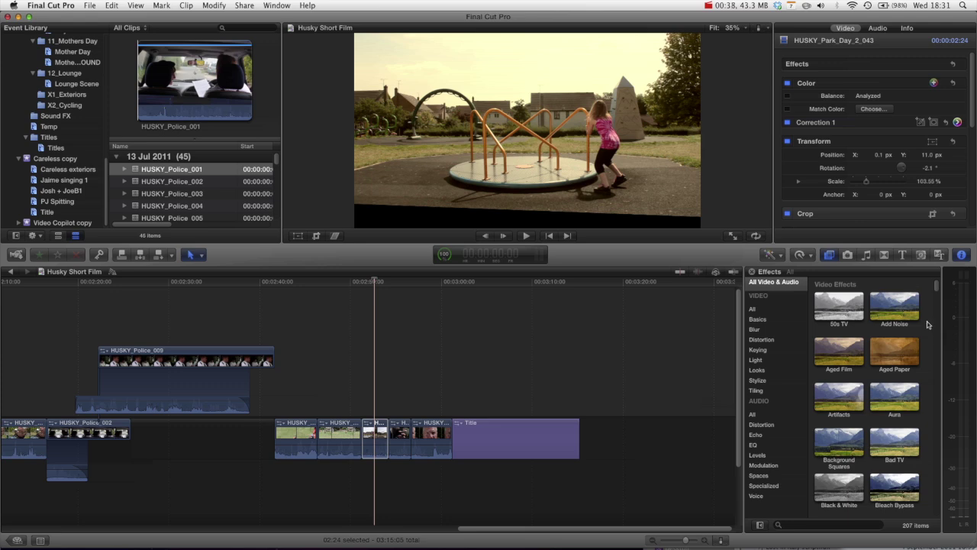
scroll(928, 324, "down", 4)
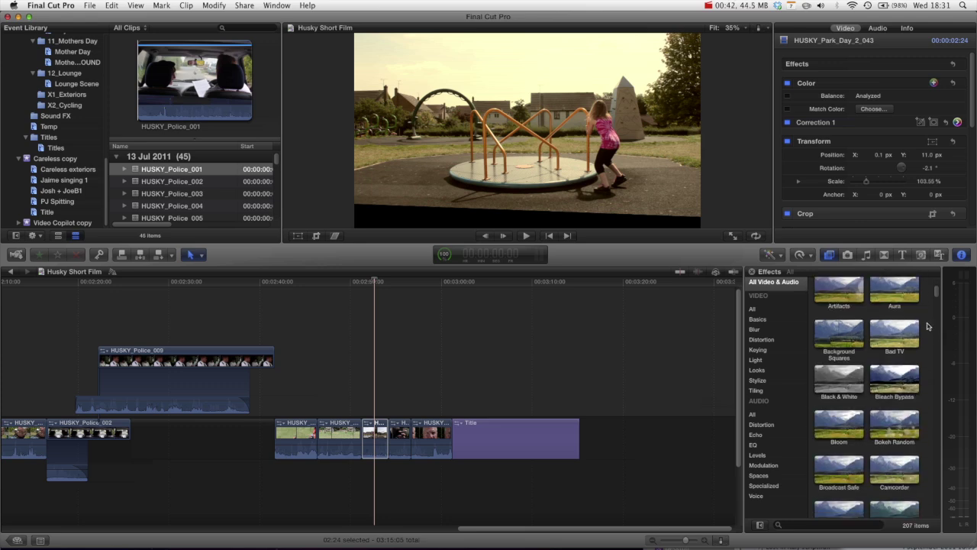
scroll(927, 328, "down", 5)
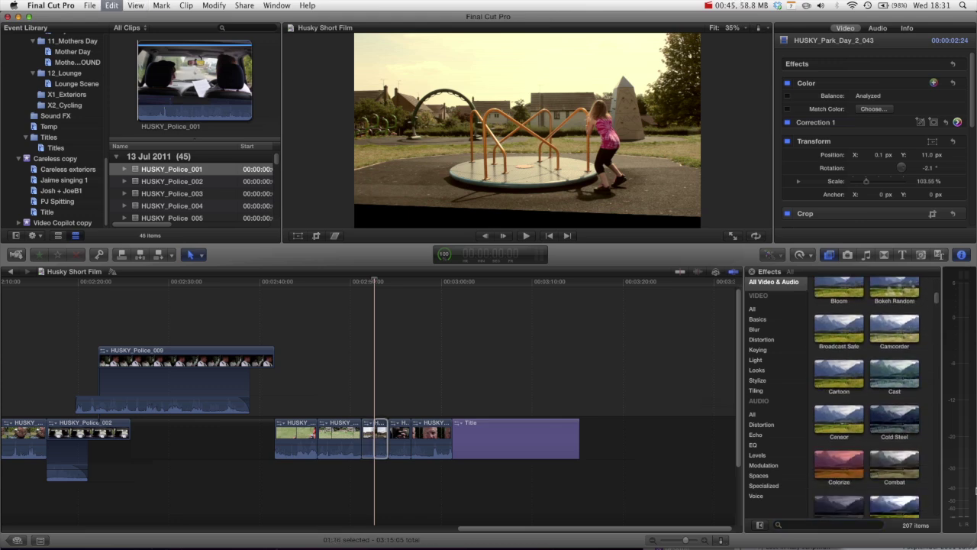
key("e")
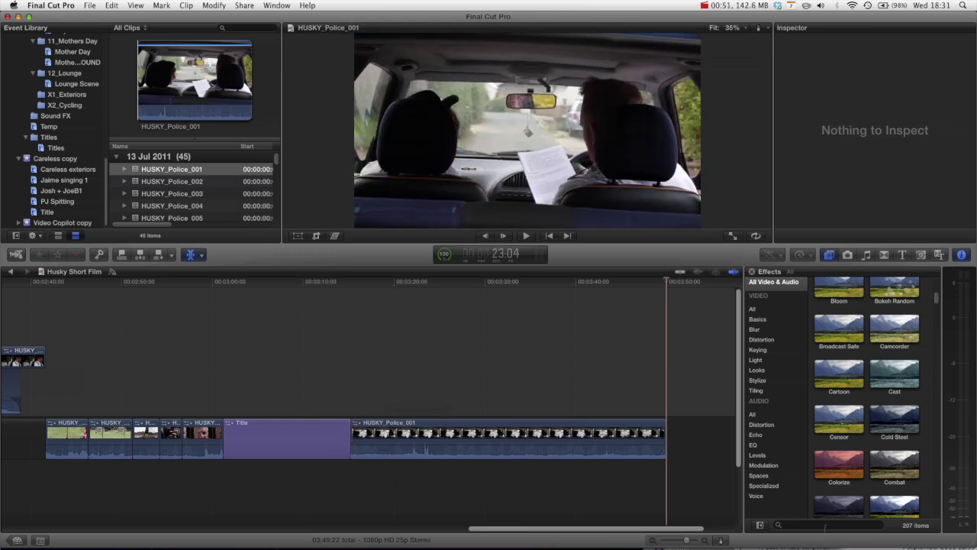
left_click(825, 525)
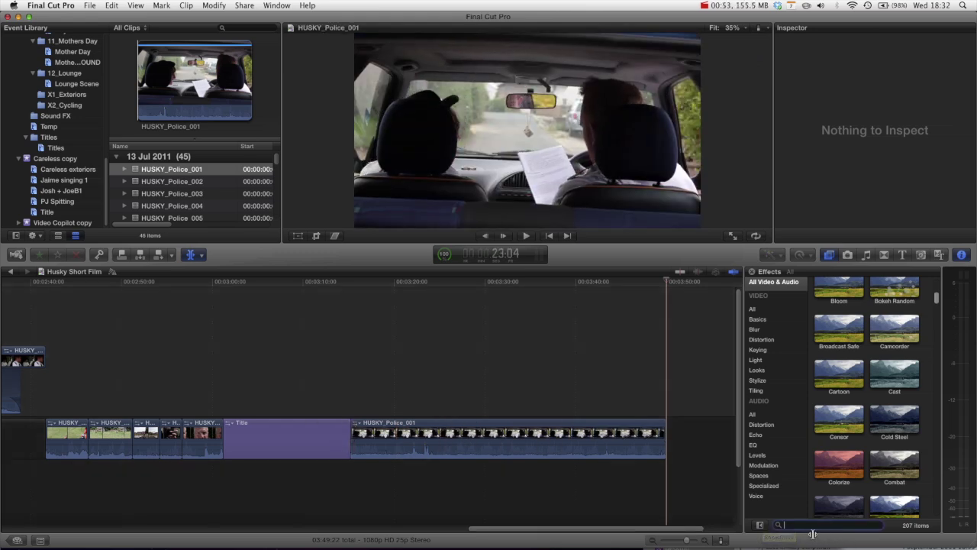
left_click(625, 498)
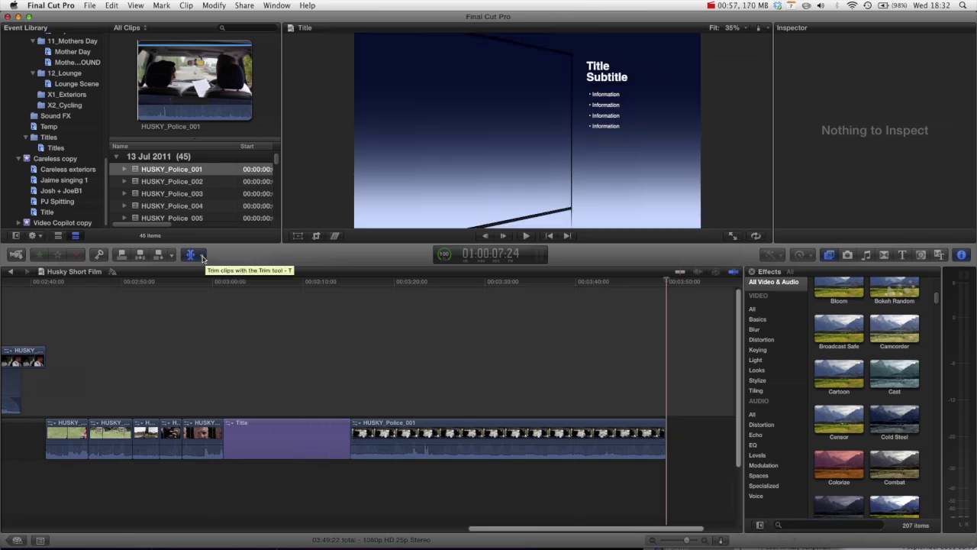
Switch to the Select tool and delete the purple Title clip from the timeline.
left_click(192, 254)
left_click(203, 272)
left_click(286, 439)
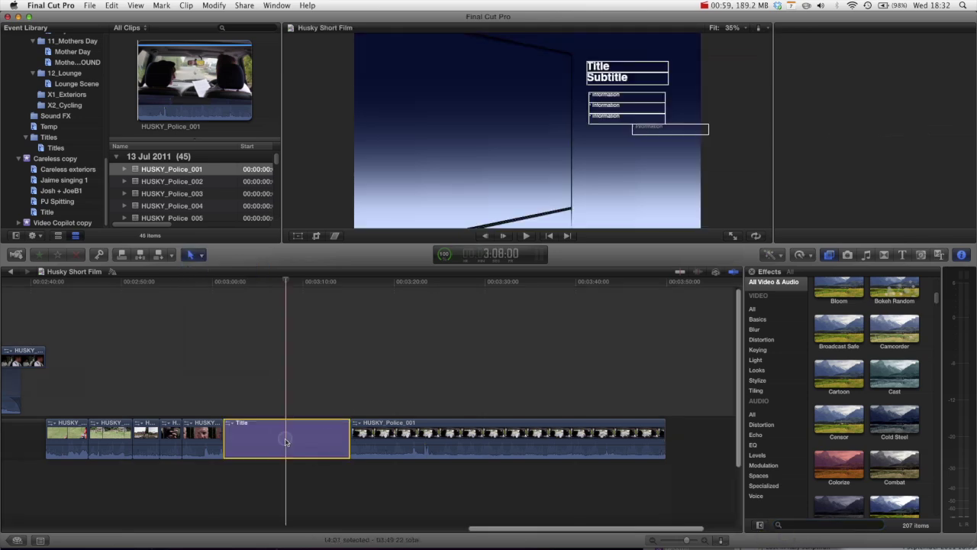
key("Delete")
Search the effects for "vignette" and apply the Vignette effect to the HUSKY_Park_Day_2_091 clip.
scroll(630, 469, "left", 15)
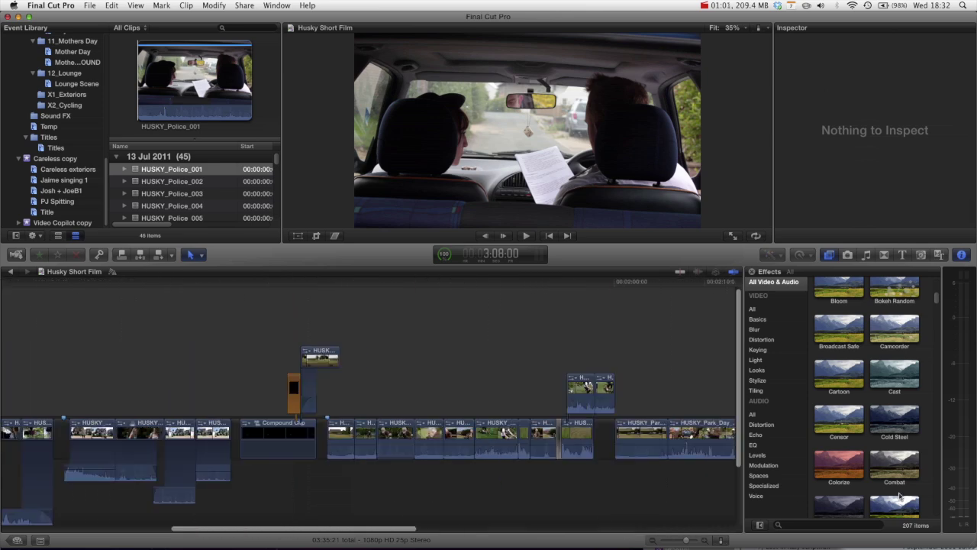
left_click(813, 526)
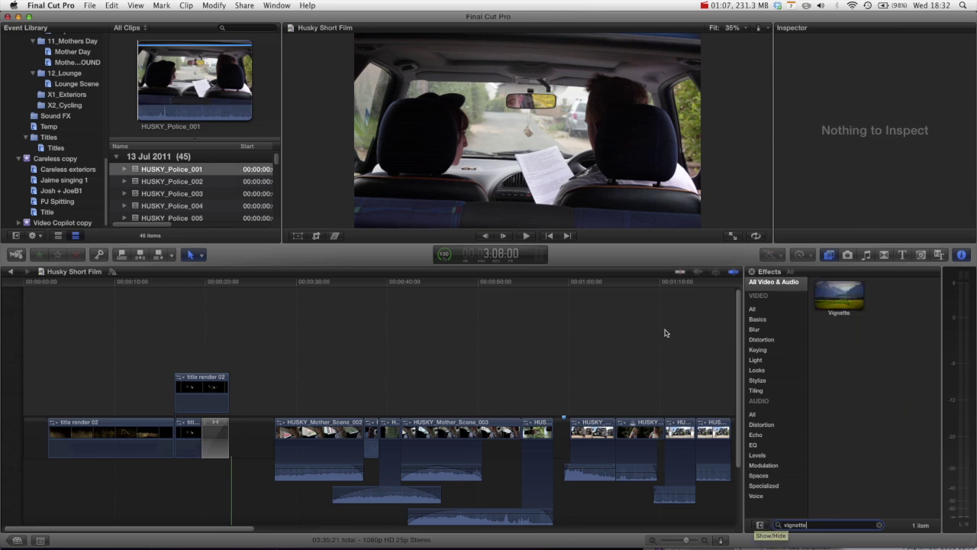
scroll(604, 367, "right", 15)
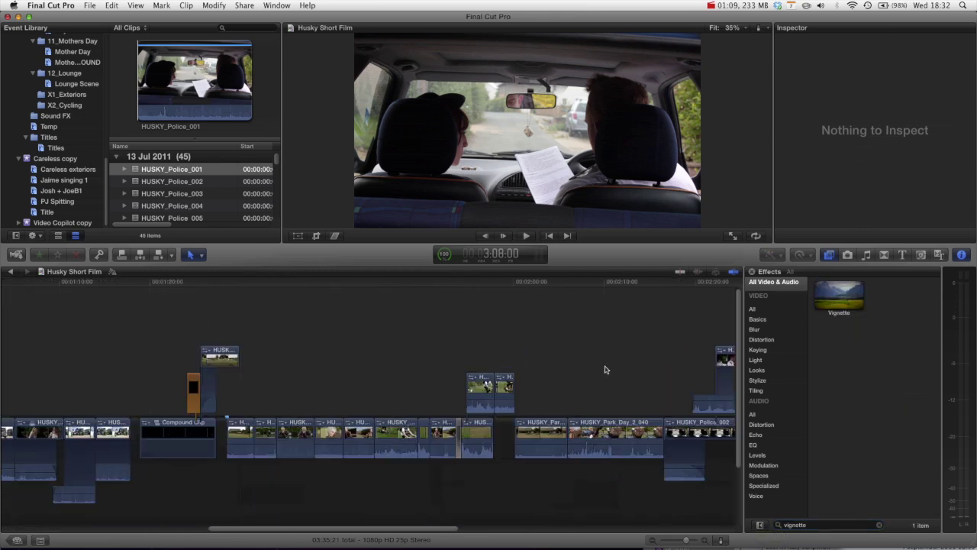
scroll(562, 370, "right", 15)
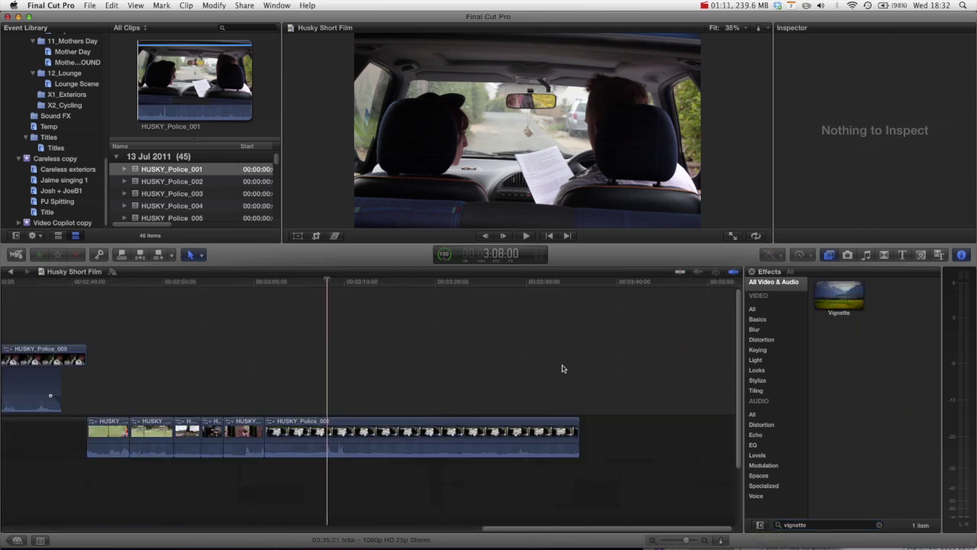
left_click_drag(843, 297, 154, 433)
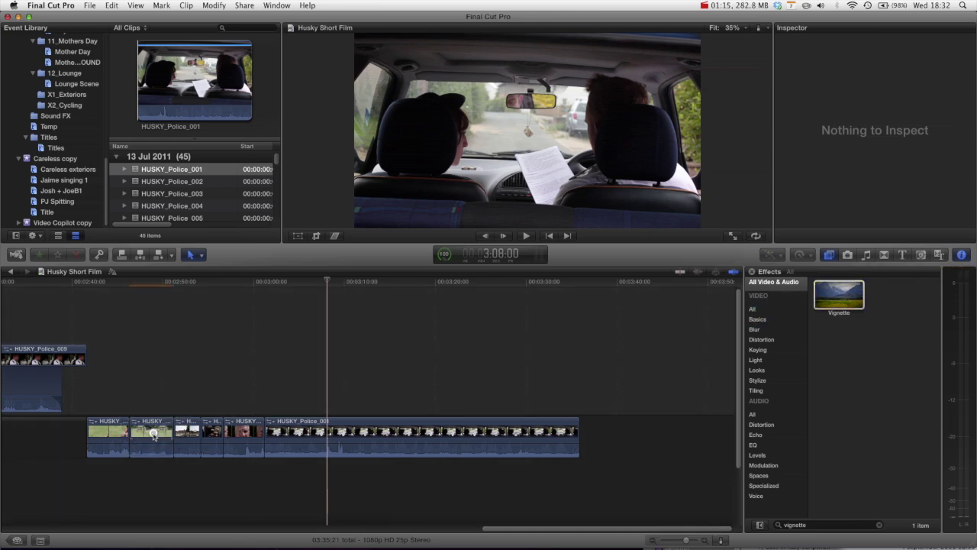
left_click(153, 435)
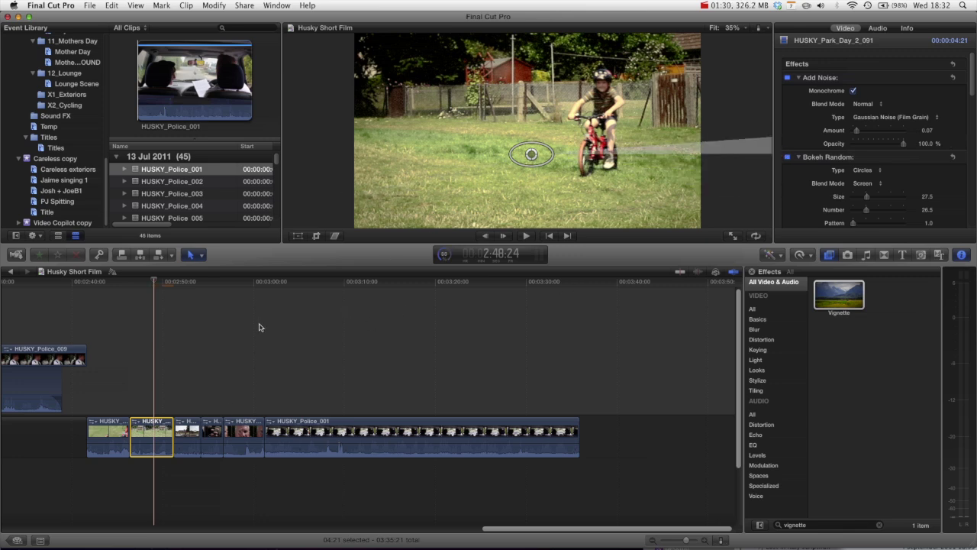
Enlarge the viewer area and apply the Vignette effect to the close-up face clip HUSKY_Park_Day_2_027.
left_click(244, 284)
left_click(244, 432)
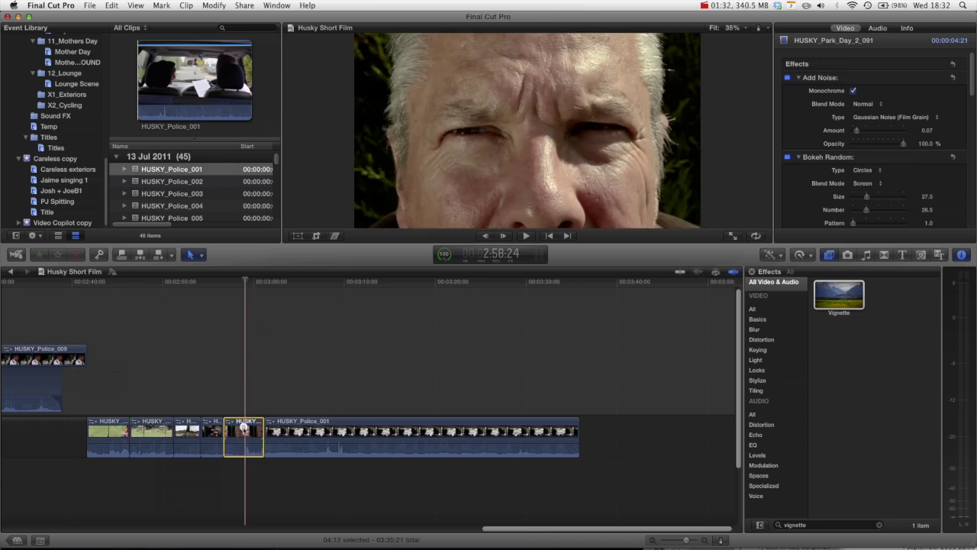
left_click_drag(391, 263, 397, 317)
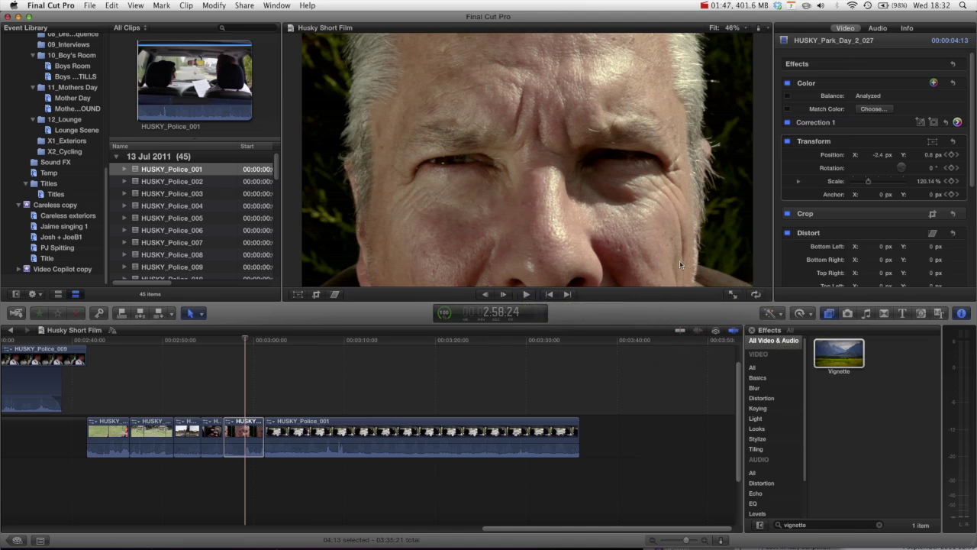
left_click(839, 353)
left_click_drag(839, 353, 241, 436)
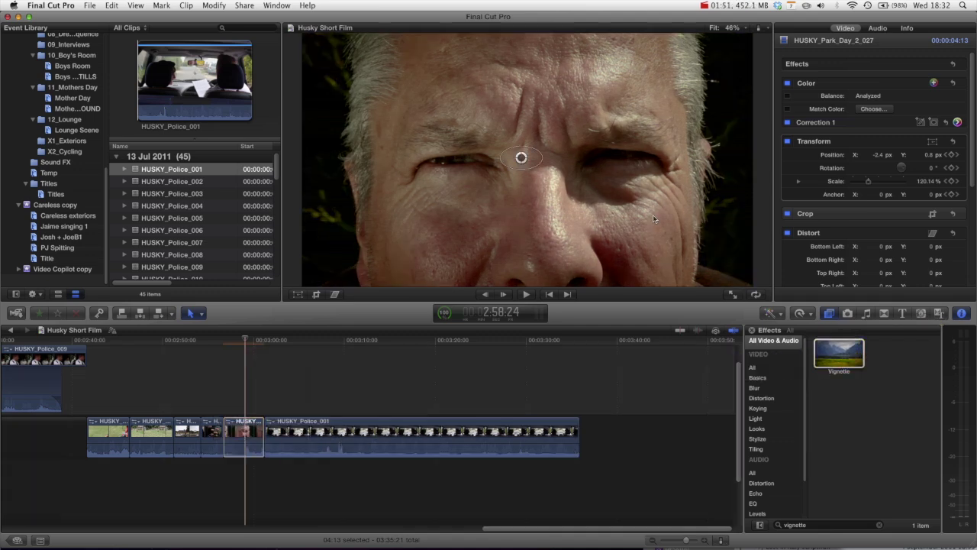
Resize the vignette with its on-screen ring in the viewer to a Size of about 1.37.
left_click_drag(595, 126, 441, 150)
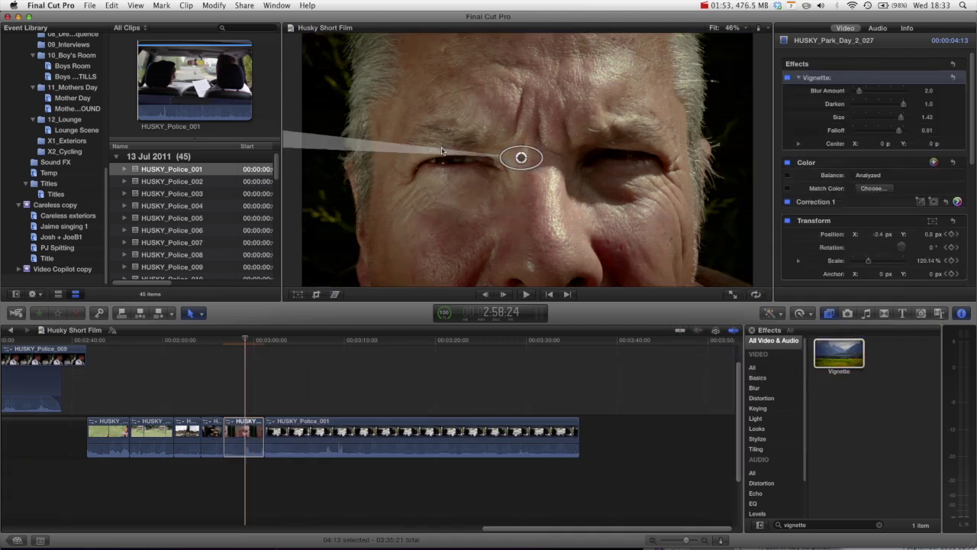
left_click_drag(540, 173, 527, 76)
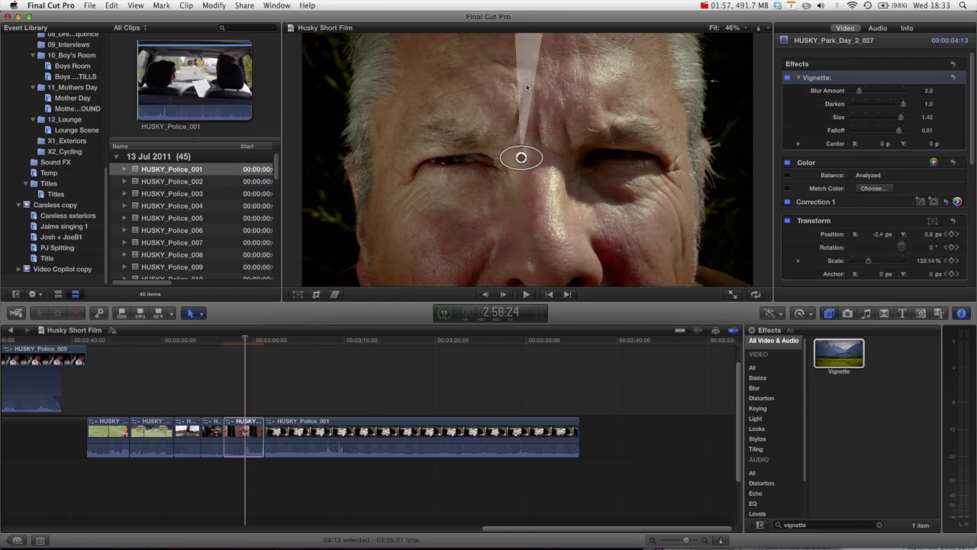
mouse_move(521, 138)
left_mouse_down()
mouse_move(522, 151)
mouse_move(523, 100)
mouse_move(518, 167)
mouse_move(523, 158)
left_mouse_up()
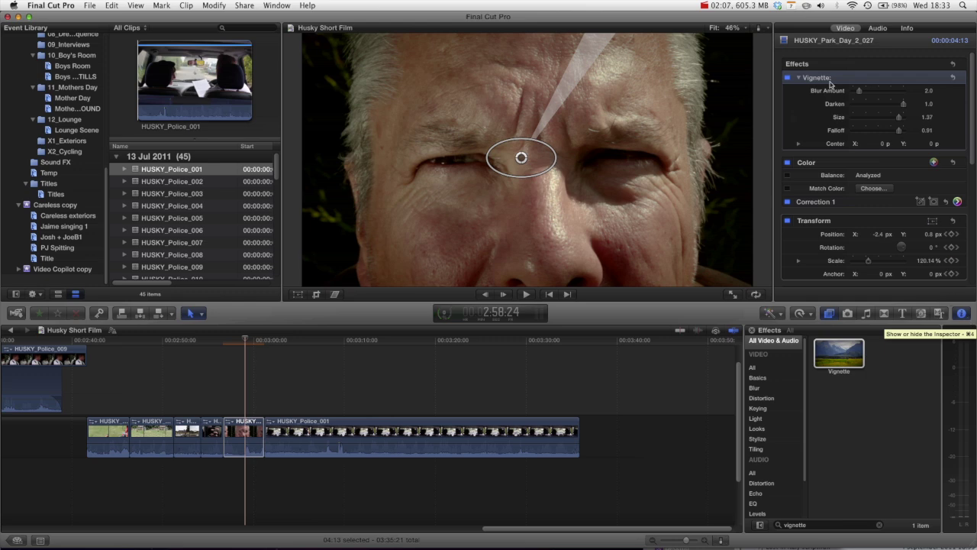
Try a Blur Amount of 13 on the vignette, and set it to 0.
scroll(834, 99, "down", 1)
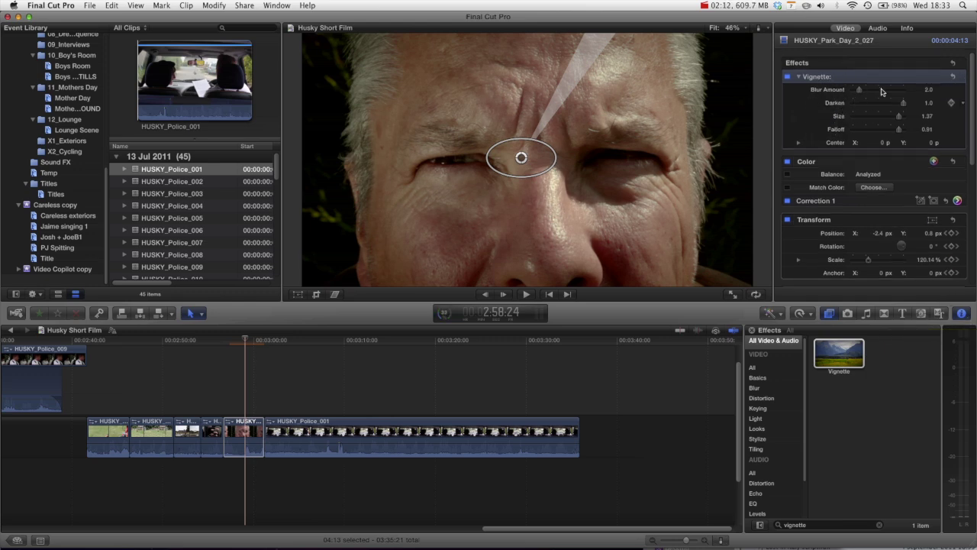
left_click_drag(858, 92, 894, 96)
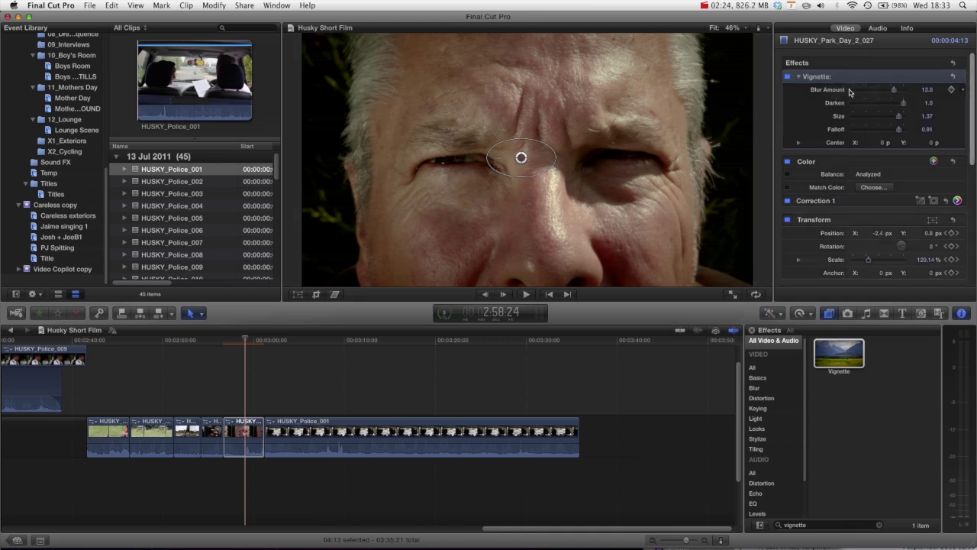
left_click(853, 92)
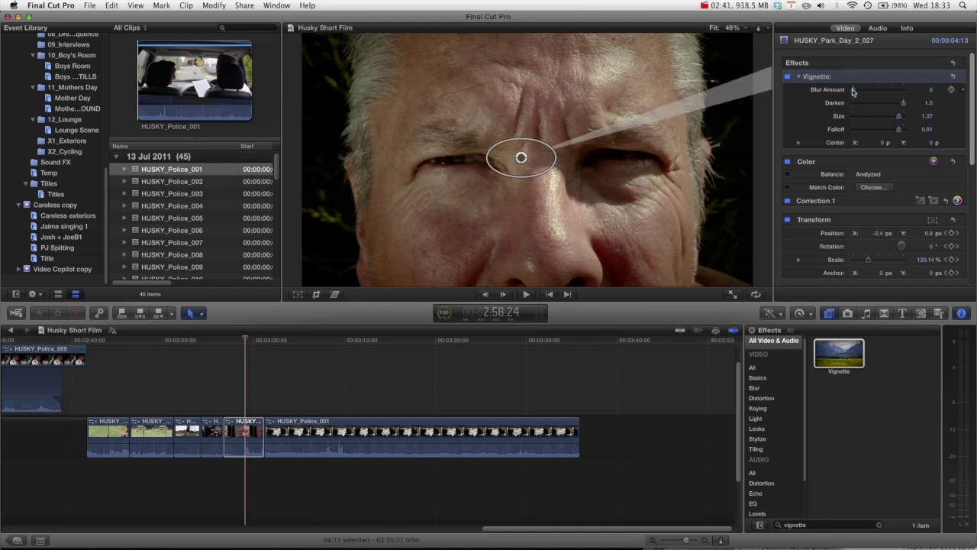
Set the vignette's Darken to 0.44 and Falloff to 0, and check the clip without the on-screen controls.
left_click_drag(904, 105, 946, 109)
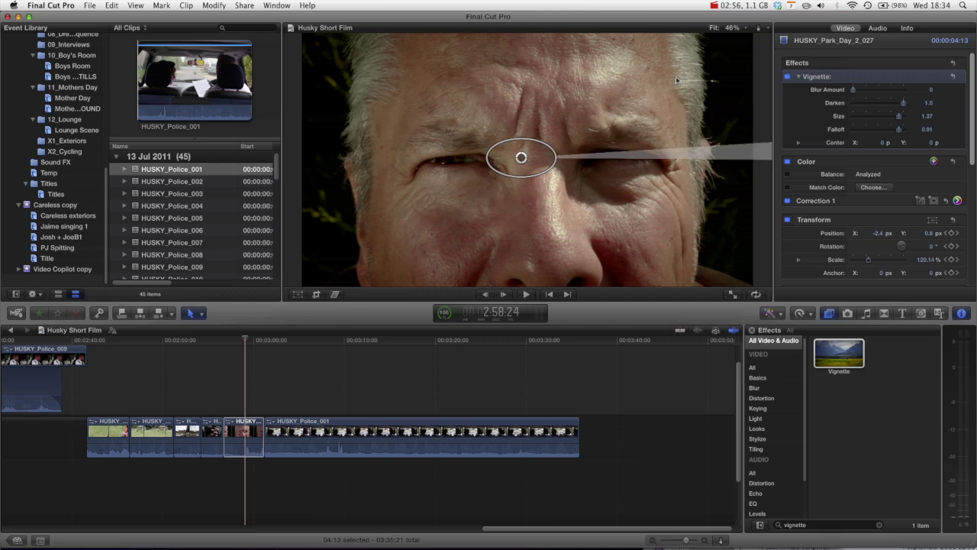
left_click_drag(893, 106, 766, 152)
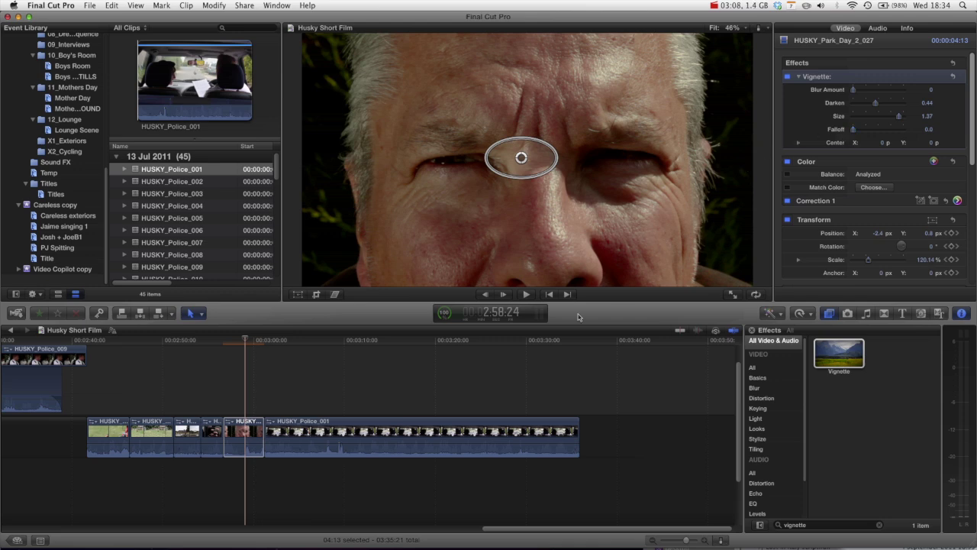
left_click(230, 377)
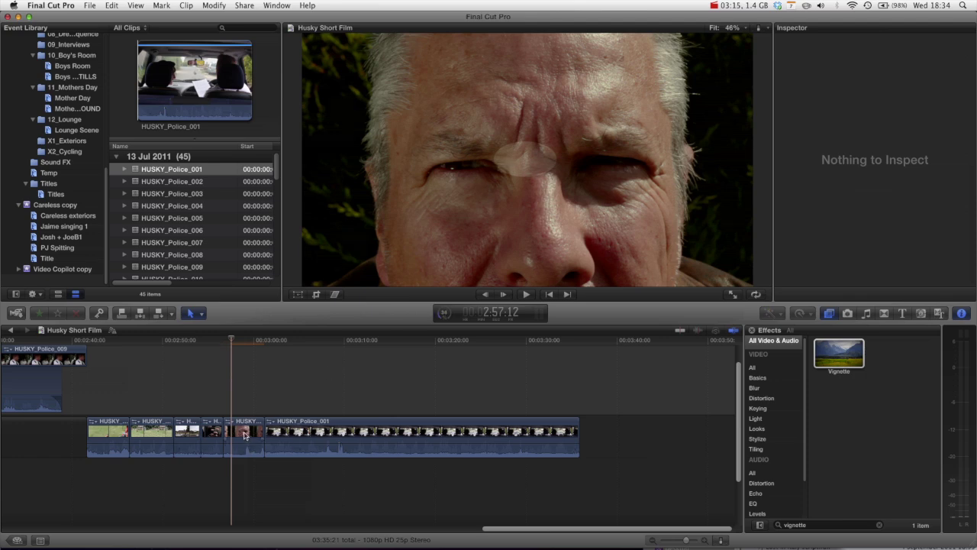
left_click(244, 435)
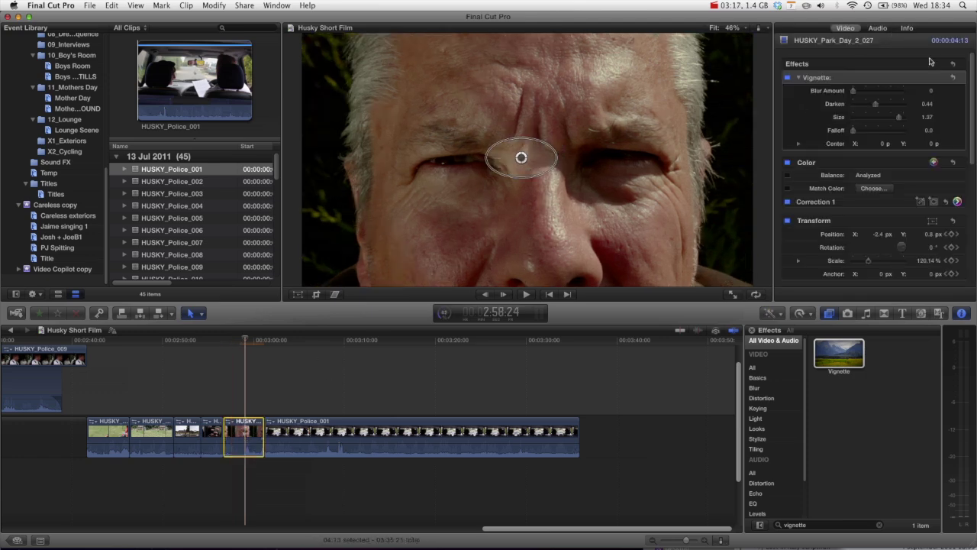
Set the vignette's Size to 1.03 and Falloff to 0.42, and move its center to X 0.07, Y -0.01.
left_click_drag(901, 120, 861, 132)
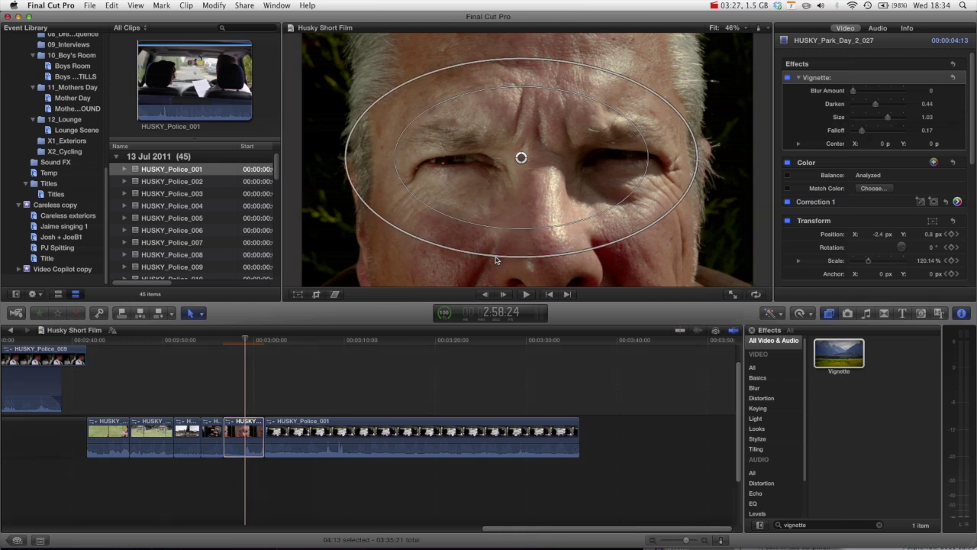
left_click_drag(495, 261, 528, 270)
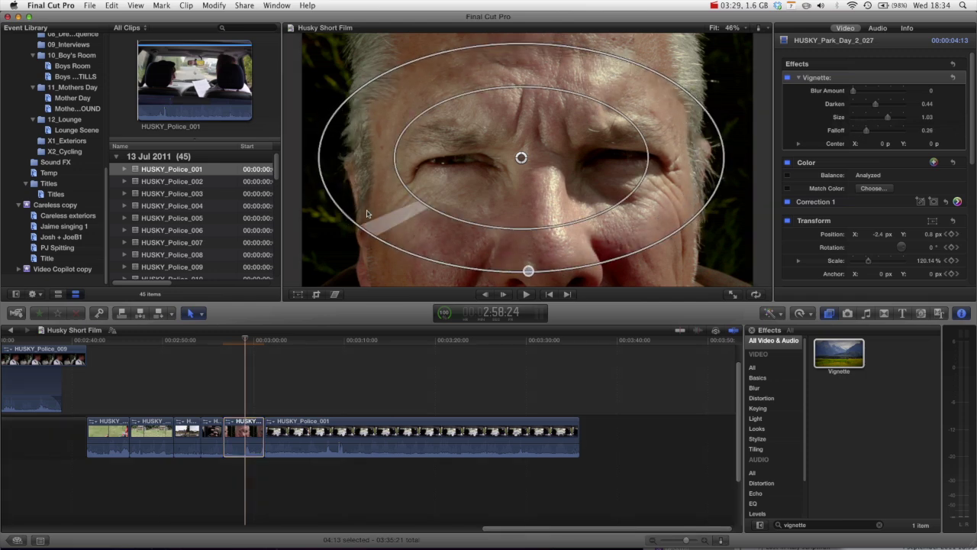
left_click_drag(314, 162, 282, 157)
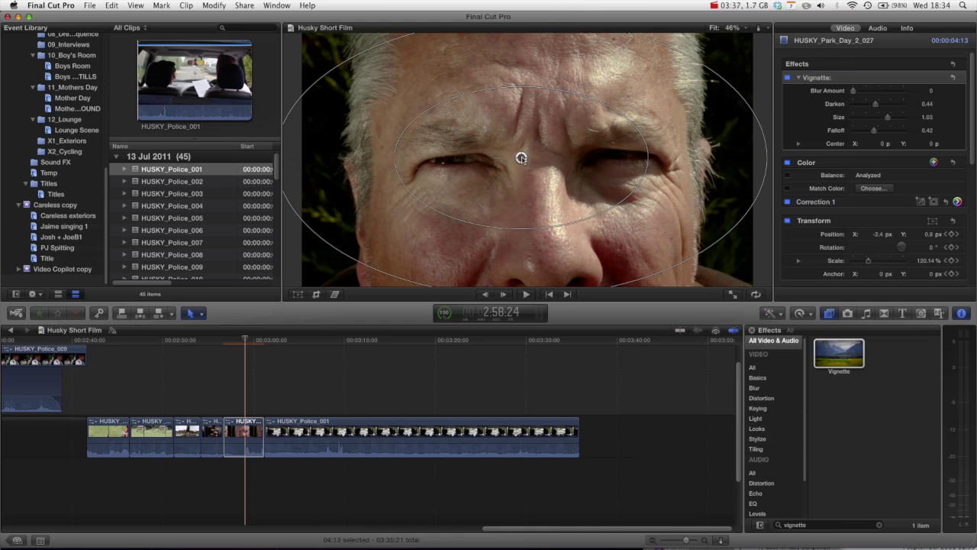
left_click_drag(521, 158, 543, 160)
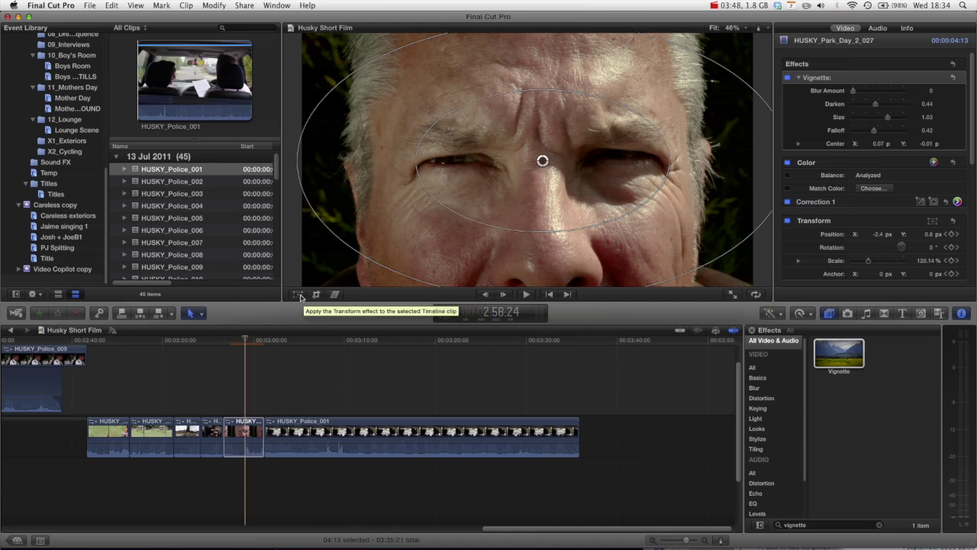
Transform the close-up clip to about 131.53% scale at position X -6.6, Y 1.8 px, and return the playhead to the clip's start.
left_click(298, 295)
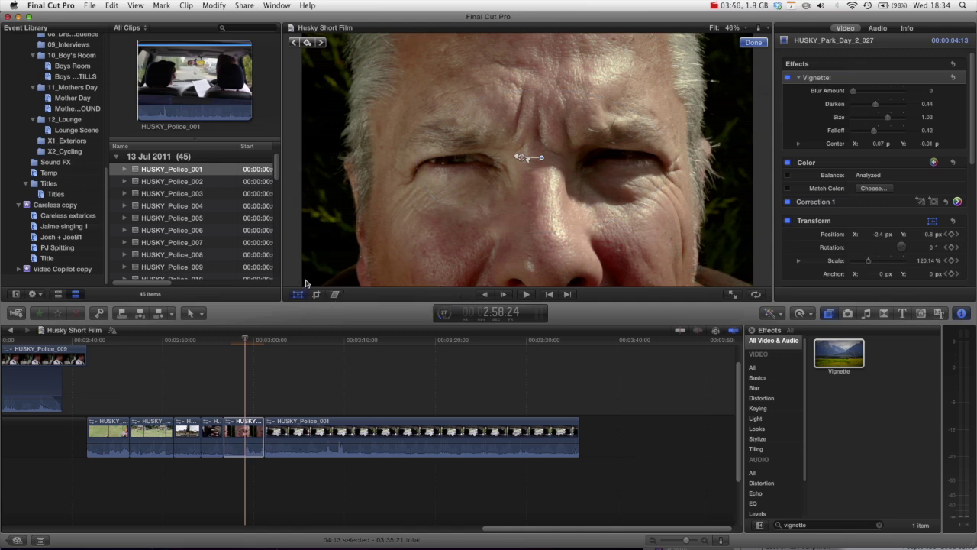
left_click_drag(409, 194, 517, 154)
left_click_drag(289, 253, 272, 268)
left_click_drag(416, 221, 396, 265)
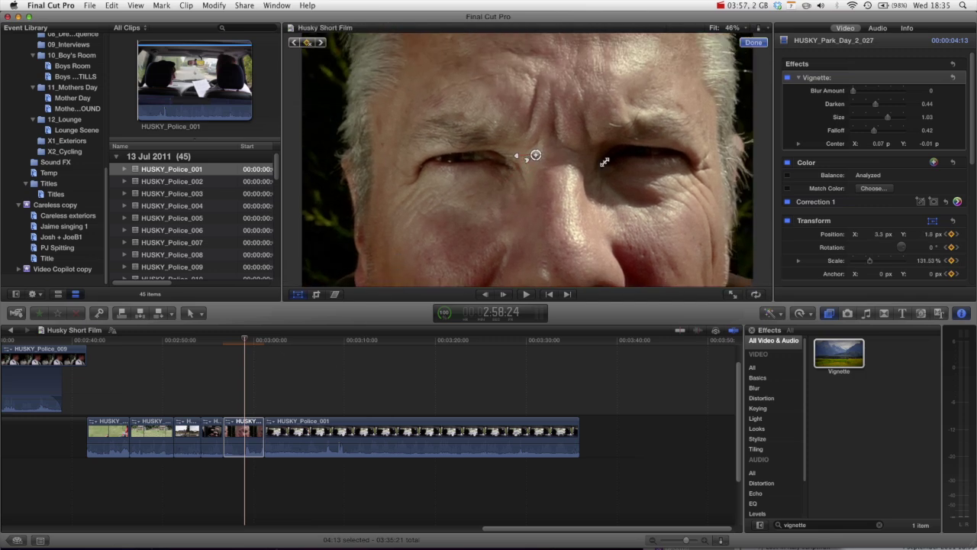
left_click_drag(555, 229, 535, 223)
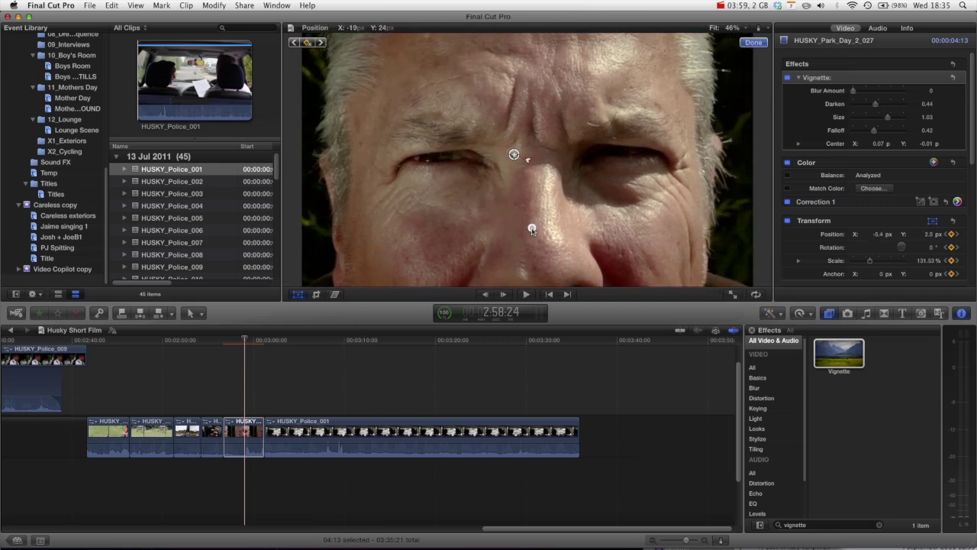
left_click(759, 44)
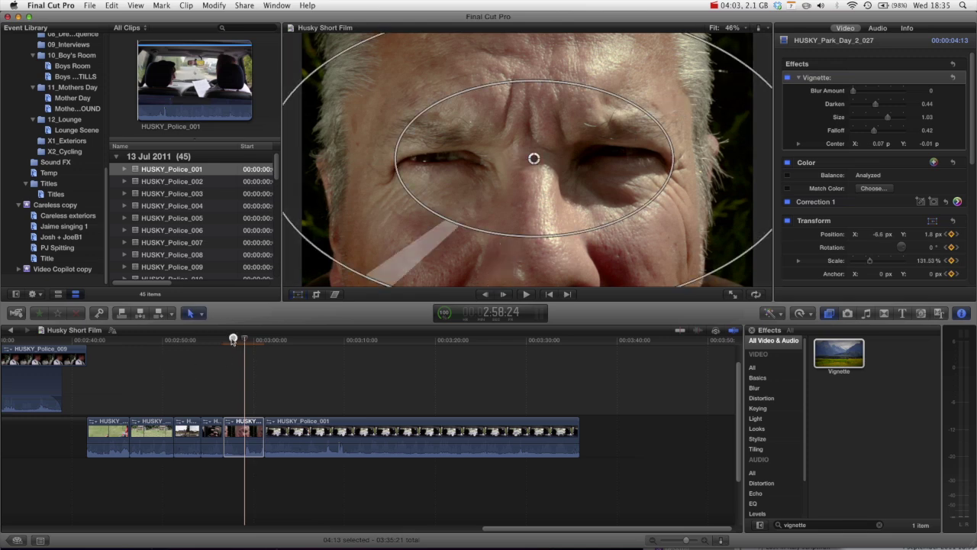
left_click_drag(243, 341, 221, 341)
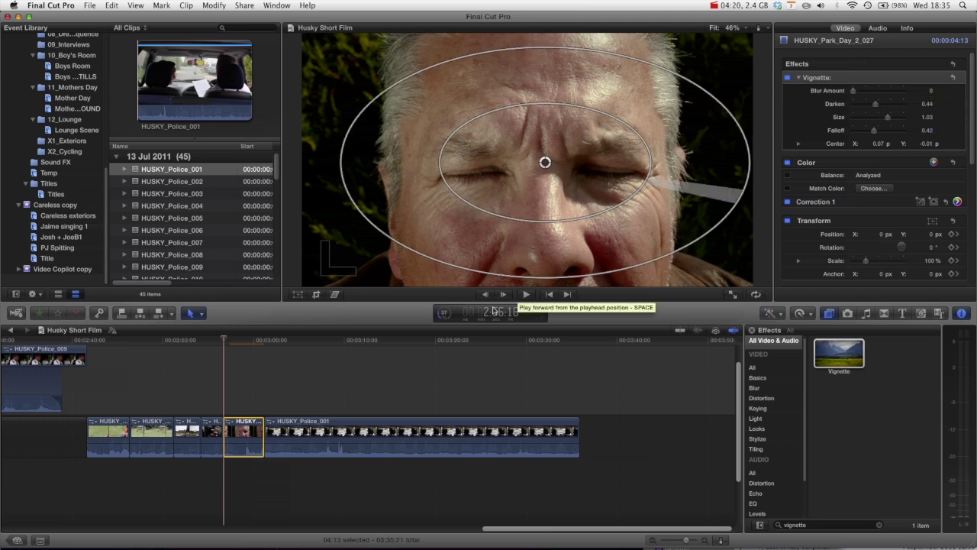
Remove the Vignette effect from the close-up clip and add a second color correction to it.
left_click(245, 340)
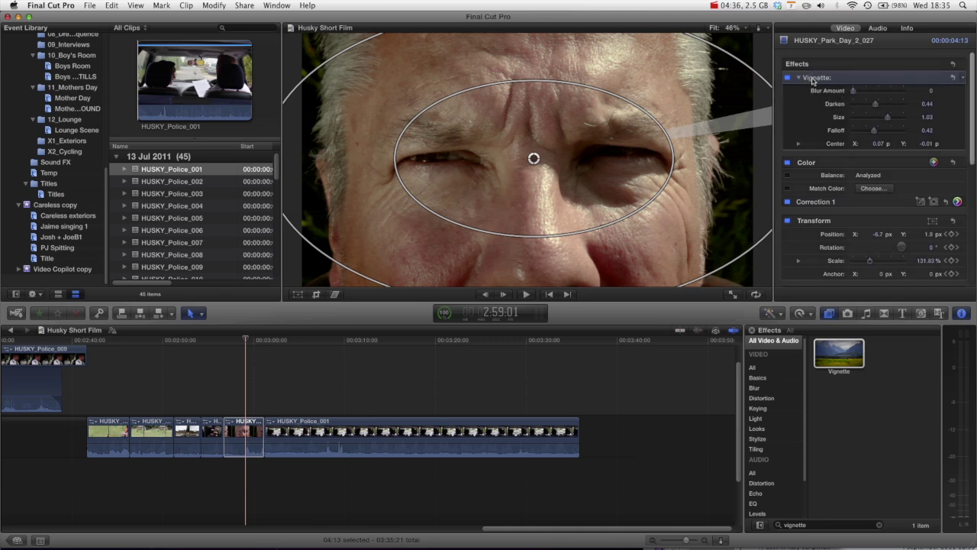
key("Delete")
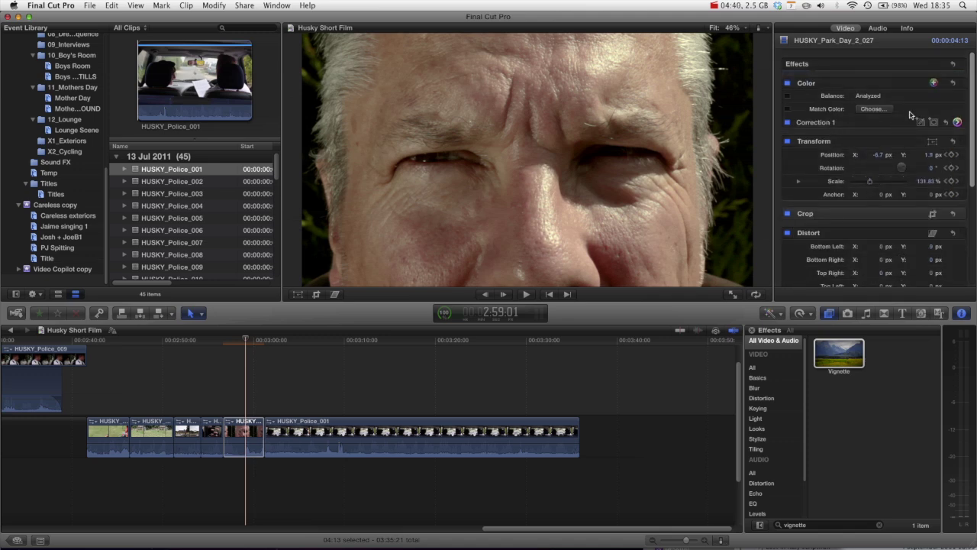
left_click(932, 83)
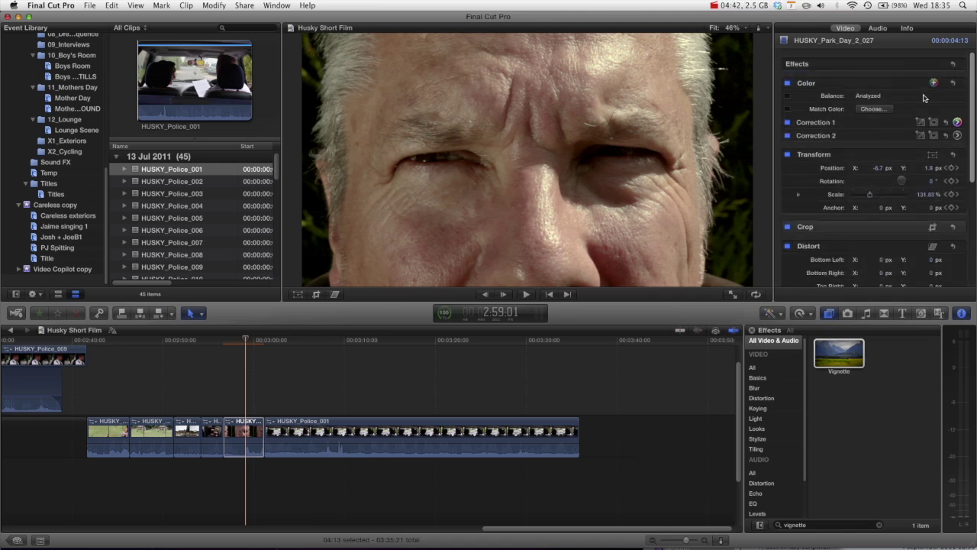
Add a shape mask to Correction 2 and stretch it into a wide, flat ellipse around the man's eyes.
left_click(933, 135)
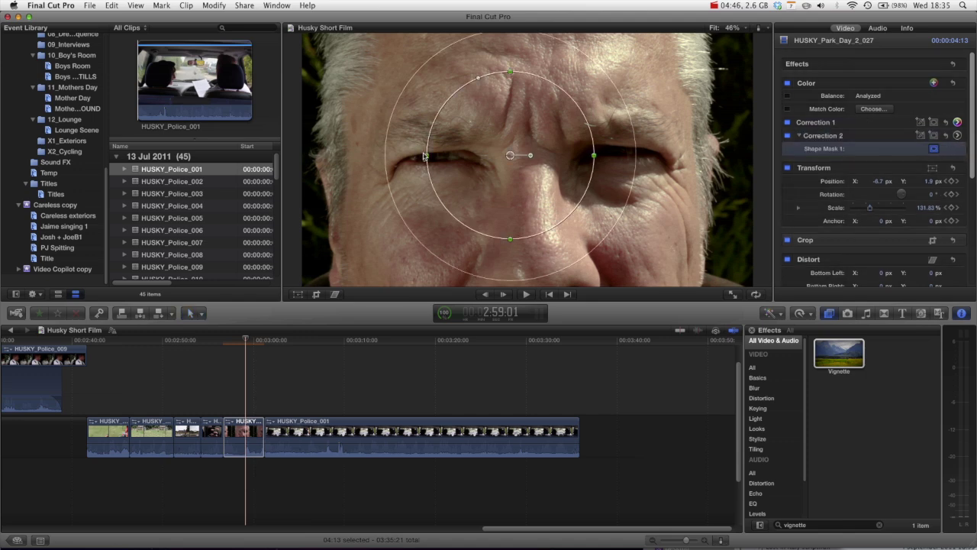
left_click_drag(426, 157, 366, 152)
left_click_drag(511, 72, 509, 90)
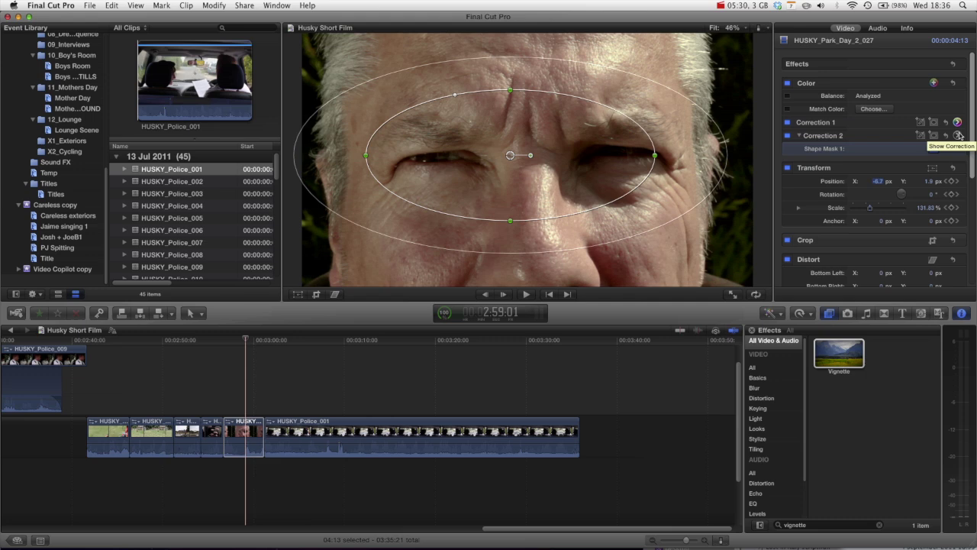
Darken the exposure outside Correction 2's mask, with shadows at -2%, midtones at -37% and highlights at -24%.
left_click(959, 135)
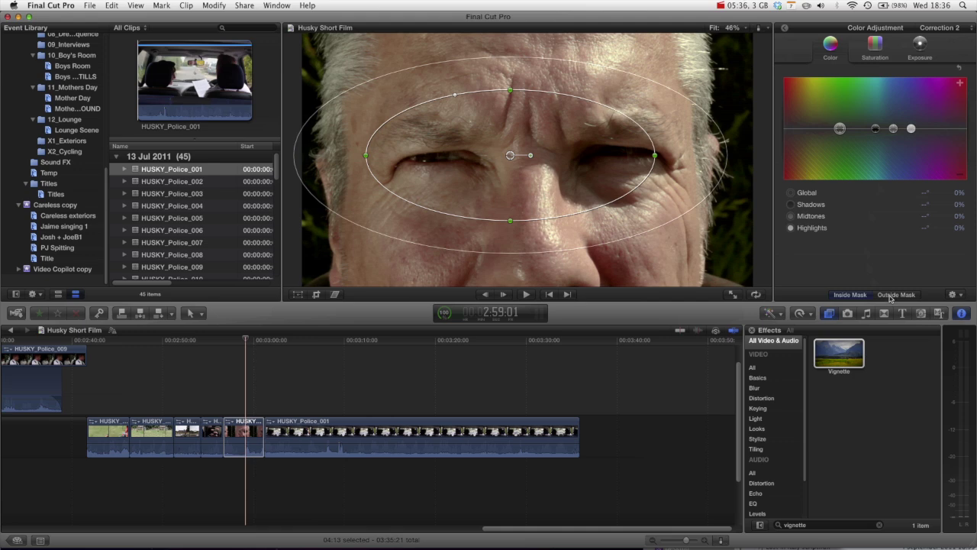
left_click(890, 296)
left_click(919, 46)
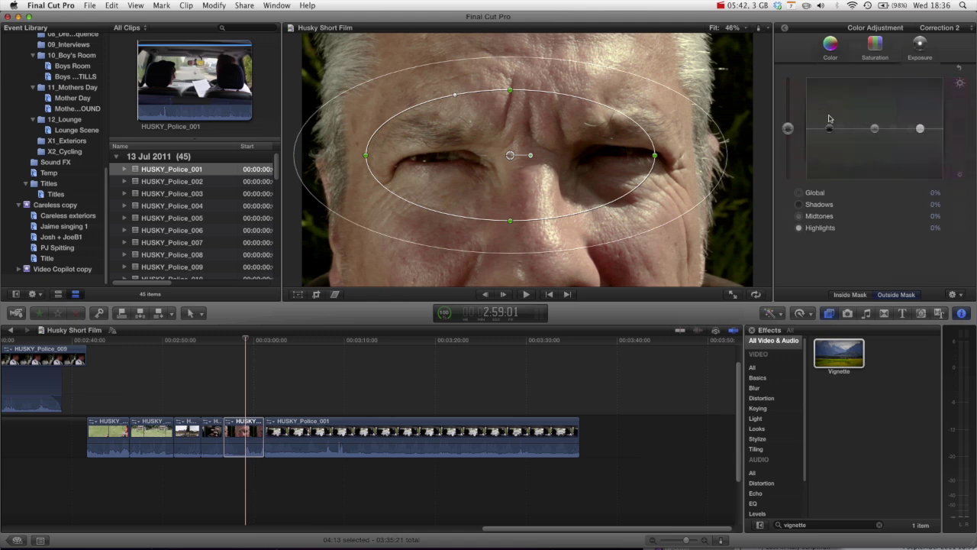
left_click_drag(919, 132, 876, 152)
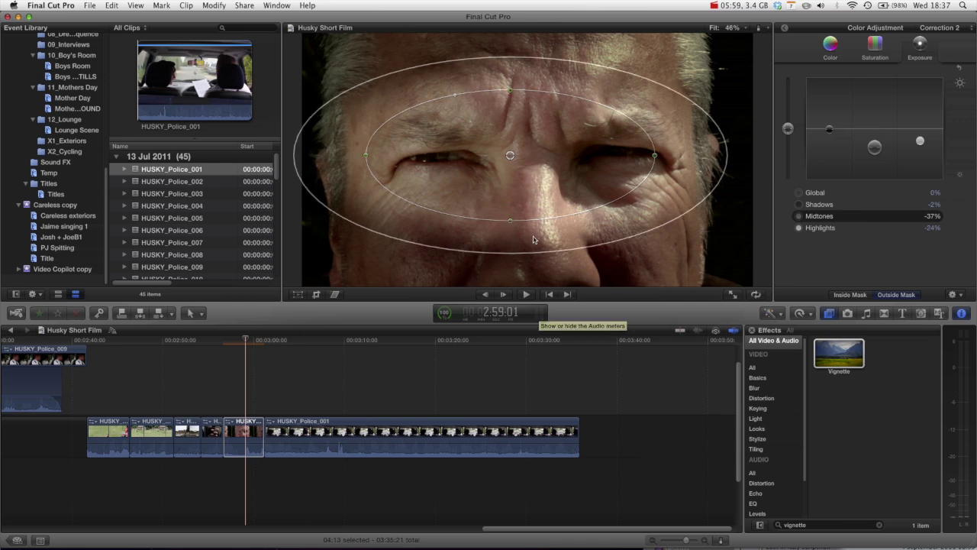
Extend the shape mask's soft outer edge beyond the eyes, and check the clip without the on-screen controls.
left_click_drag(585, 249, 602, 274)
left_click(249, 370)
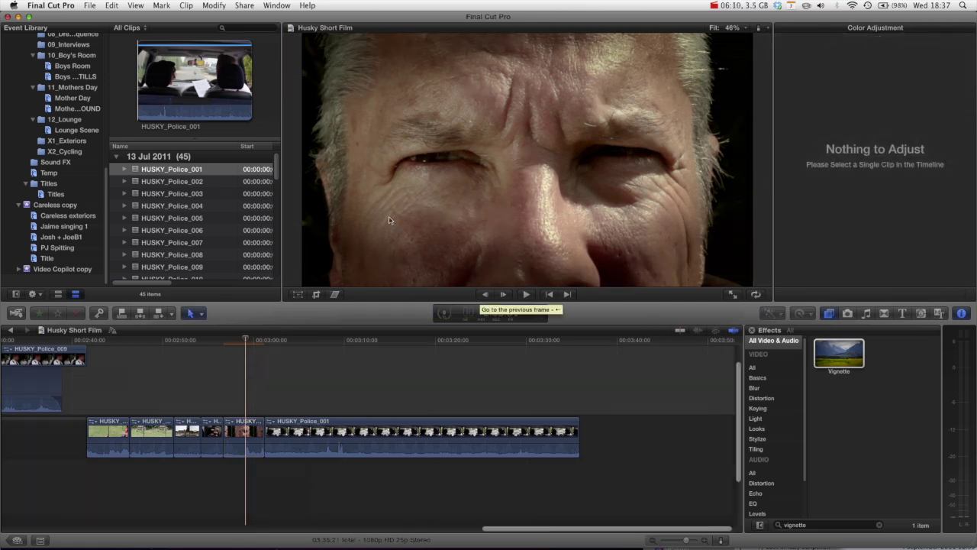
mouse_move(239, 340)
left_mouse_down()
mouse_move(222, 340)
mouse_move(245, 342)
left_mouse_up()
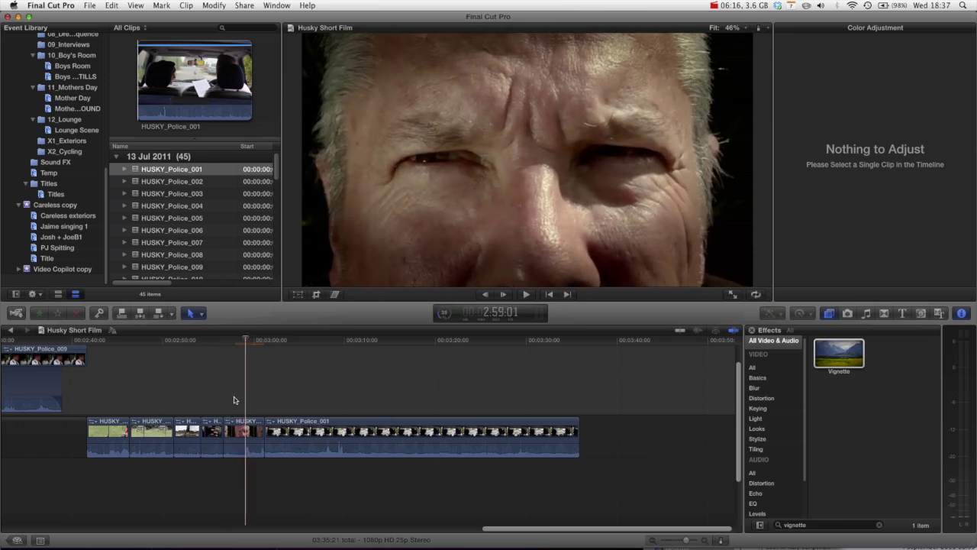
Reselect the close-up clip and lower Correction 2's highlights saturation inside the mask to -64%.
left_click(242, 437)
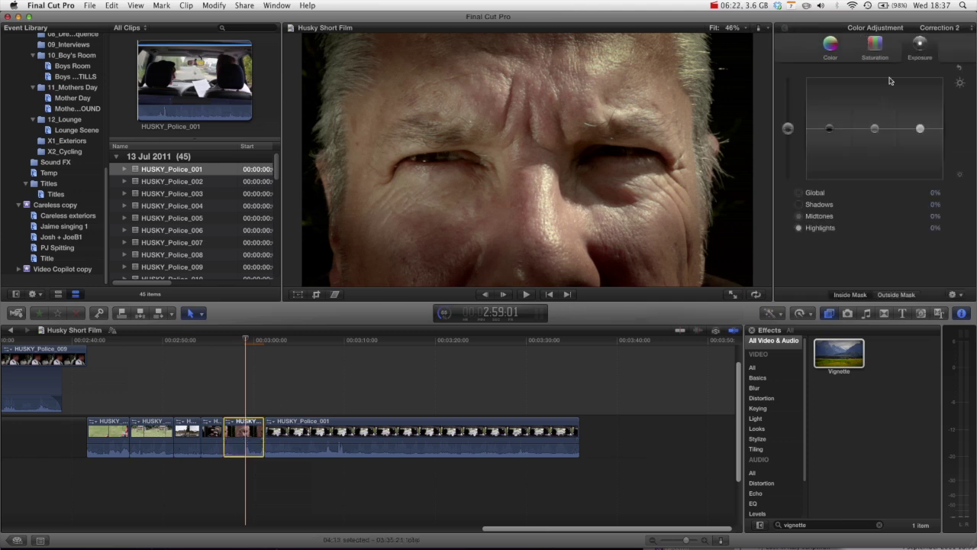
left_click(959, 67)
left_click(858, 355)
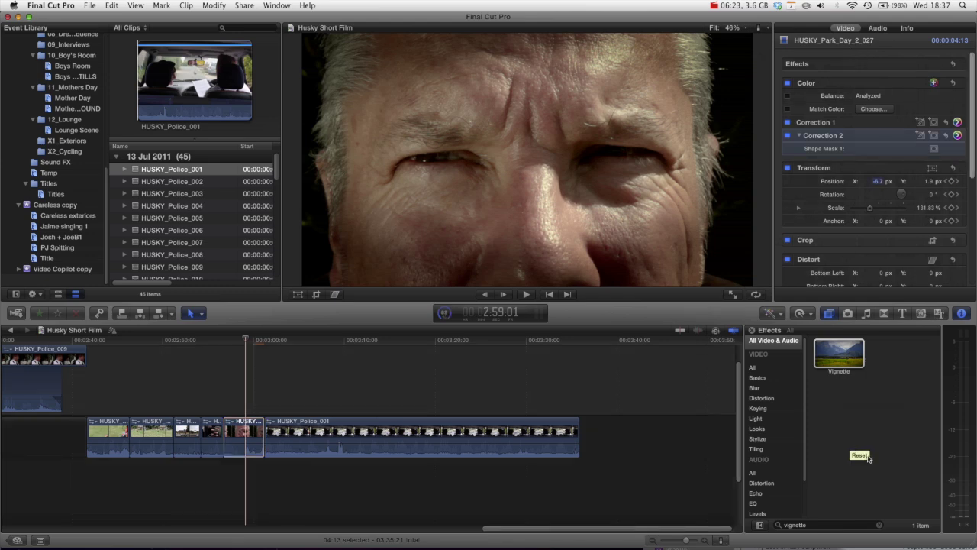
left_click(841, 356)
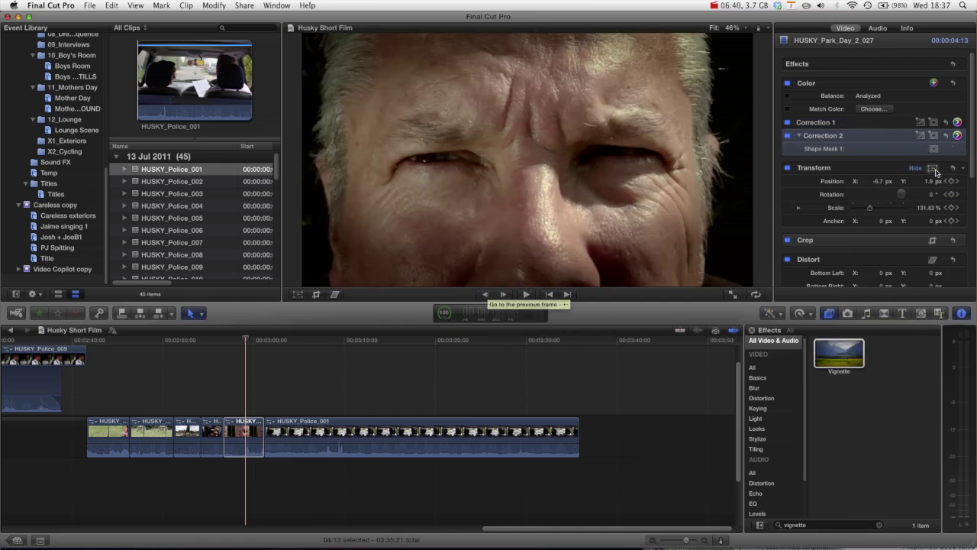
left_click(957, 135)
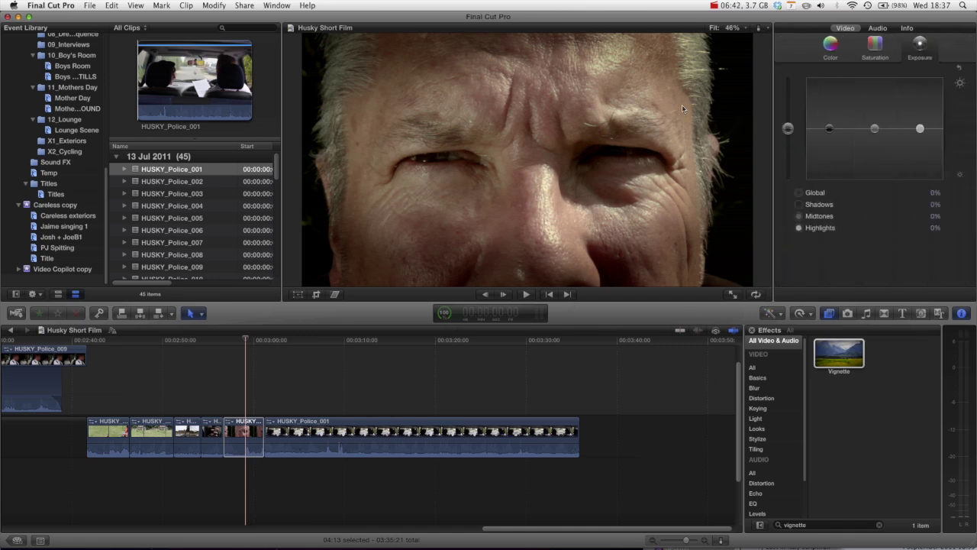
left_click(876, 46)
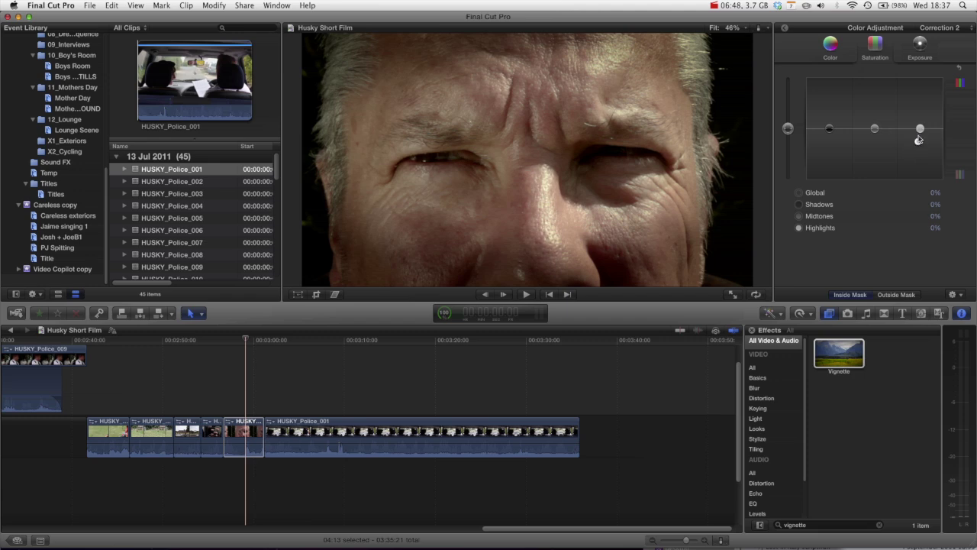
left_click_drag(919, 140, 920, 161)
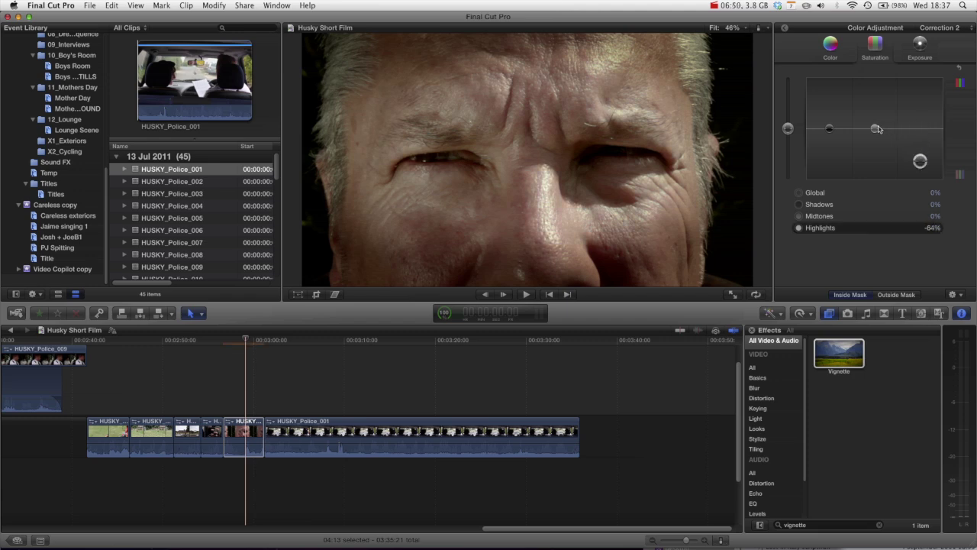
Reduce the saturation outside Correction 2's mask to -54% for midtones and -58% for highlights.
left_click_drag(875, 128, 872, 156)
left_click(901, 295)
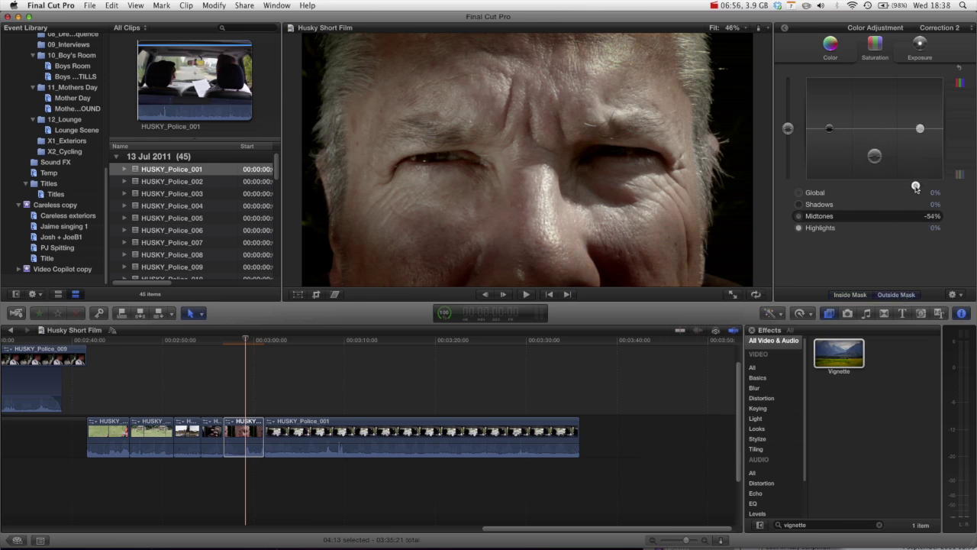
left_click_drag(920, 129, 920, 161)
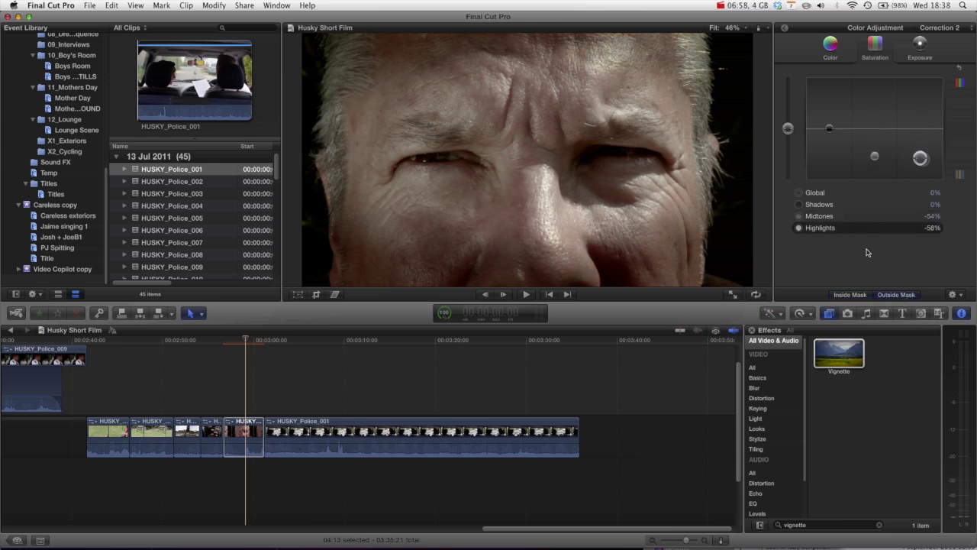
Adjust the exposure inside Correction 2's mask to +53% for highlights and -18% for midtones.
left_click(856, 295)
left_click(921, 42)
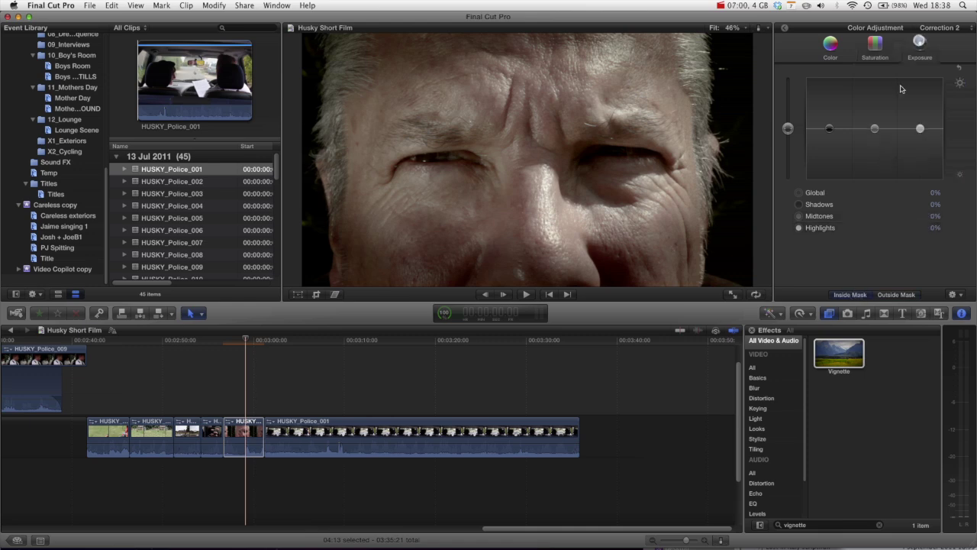
left_click_drag(919, 130, 920, 102)
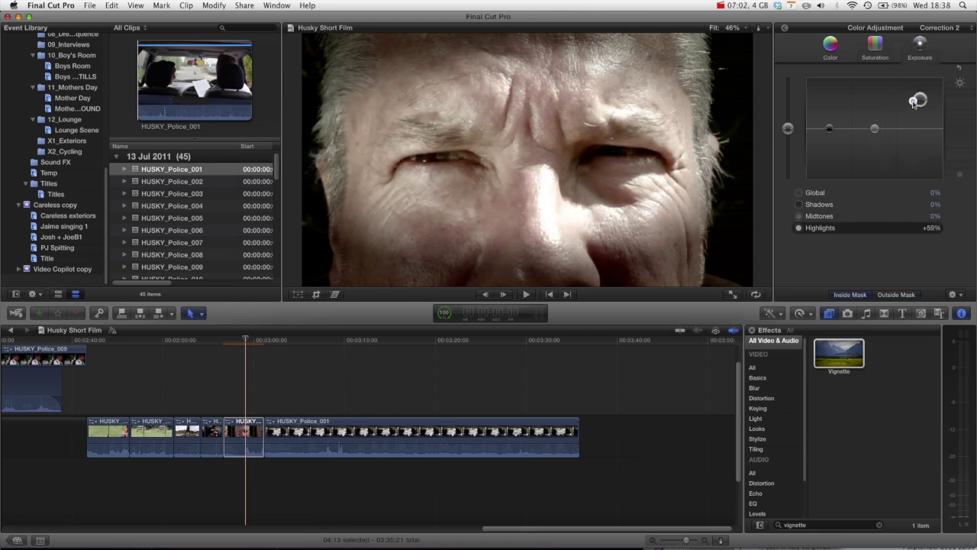
left_click_drag(875, 130, 875, 138)
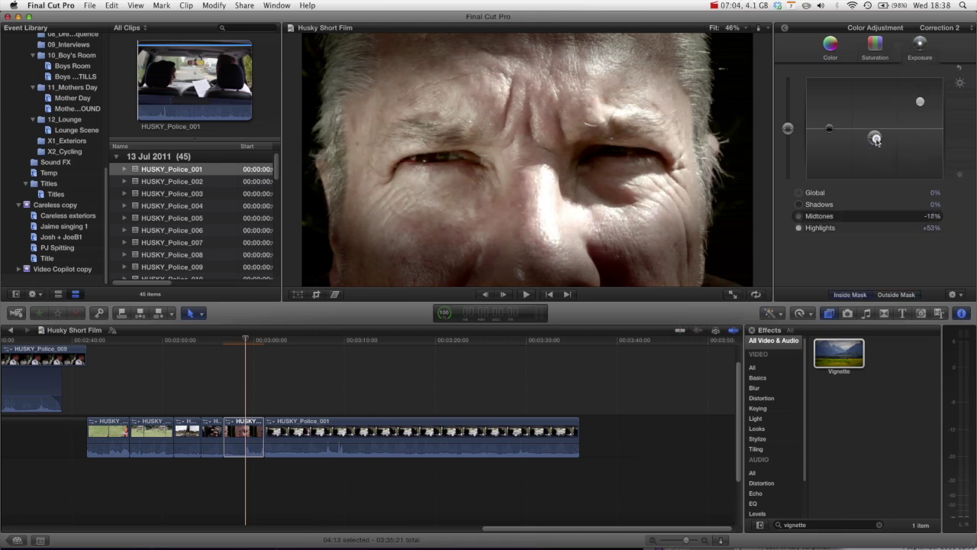
Darken the exposure outside the mask further, setting midtones to -49% and highlights to -36%.
left_click(895, 294)
left_click_drag(877, 150, 920, 147)
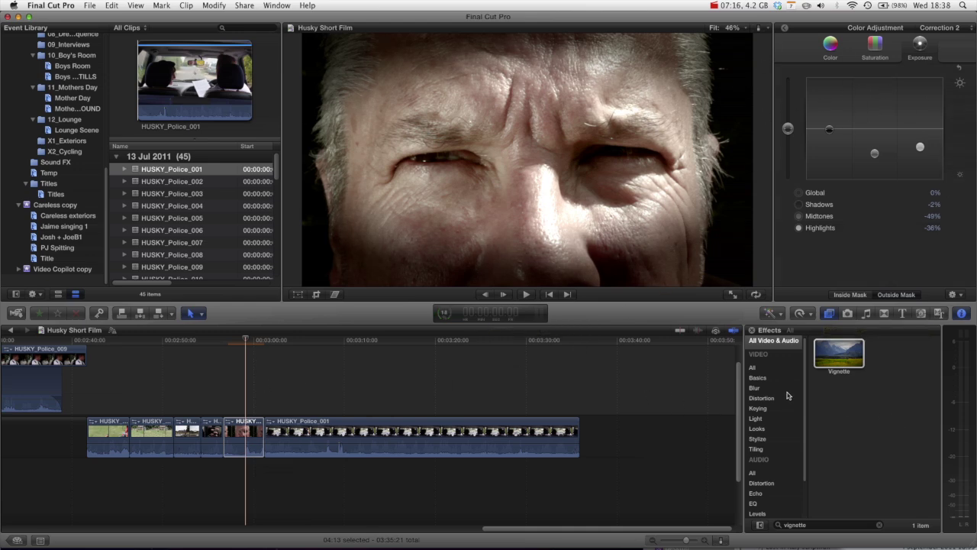
Look through the available color correction presets without applying one.
left_click(956, 294)
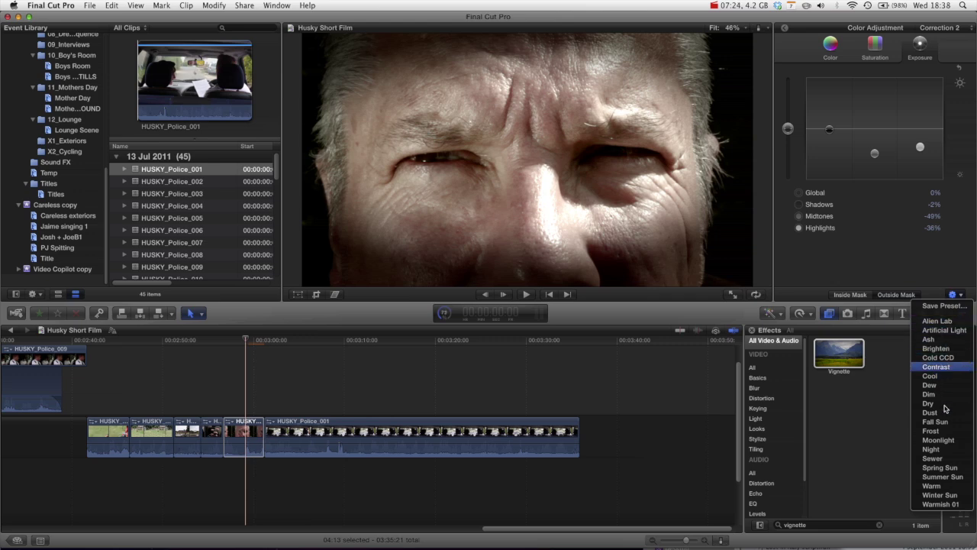
left_click(832, 430)
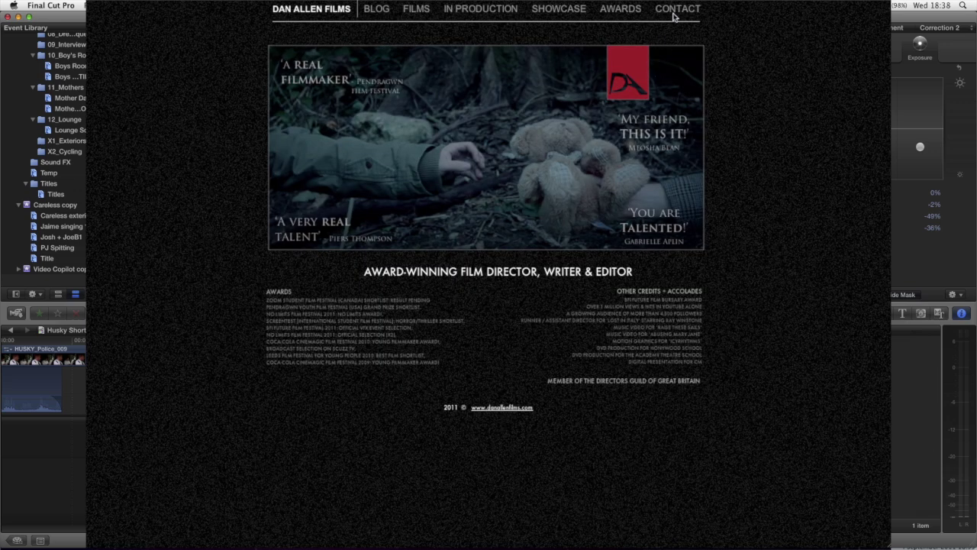
Switch to the web browser and open the Contact page of the filmmaker's website.
left_click(674, 11)
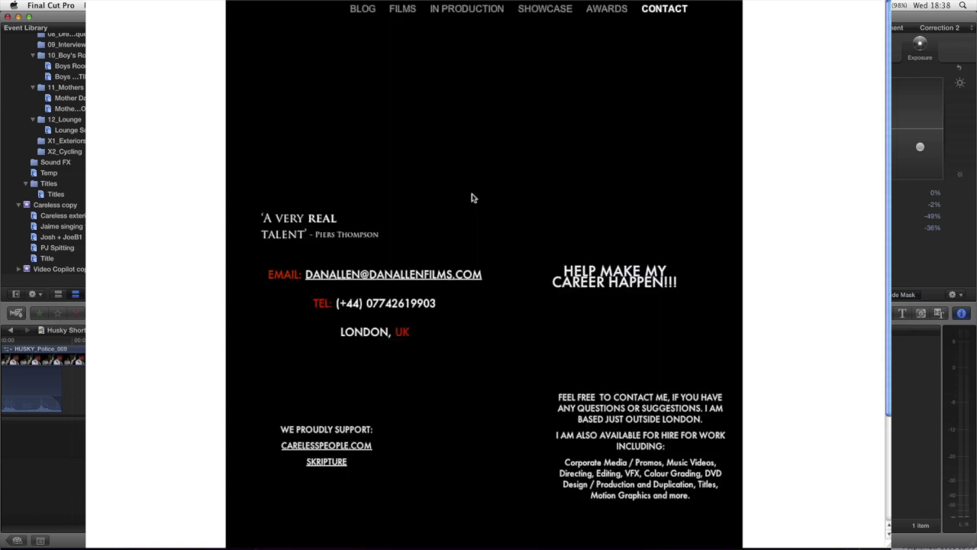